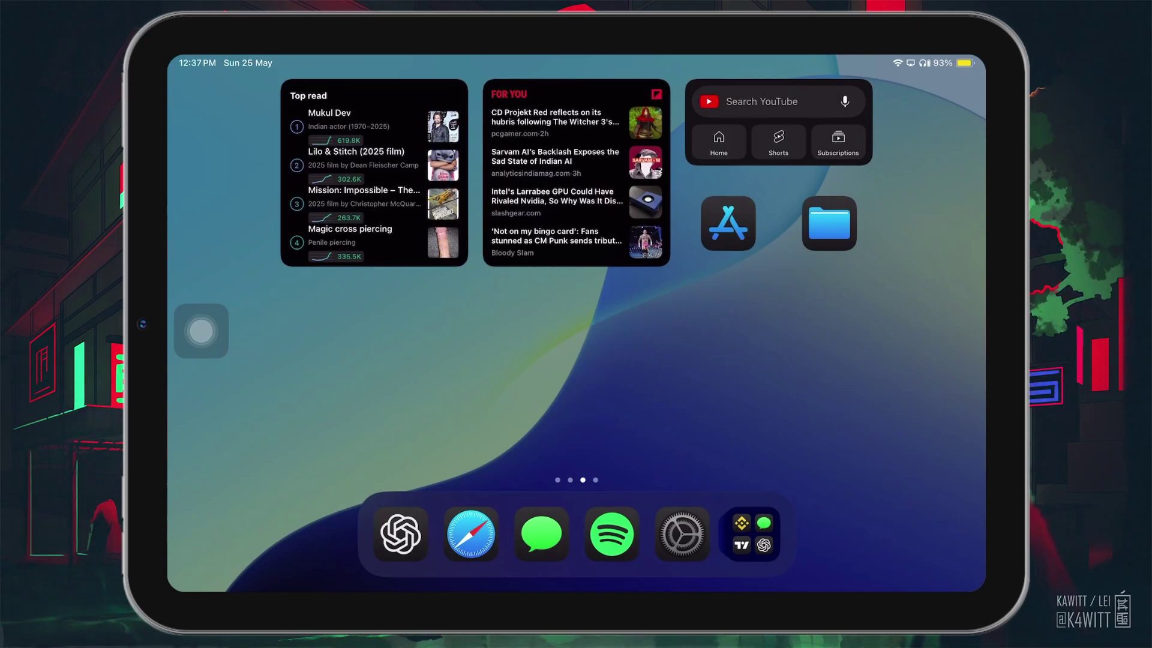
left_click(682, 535)
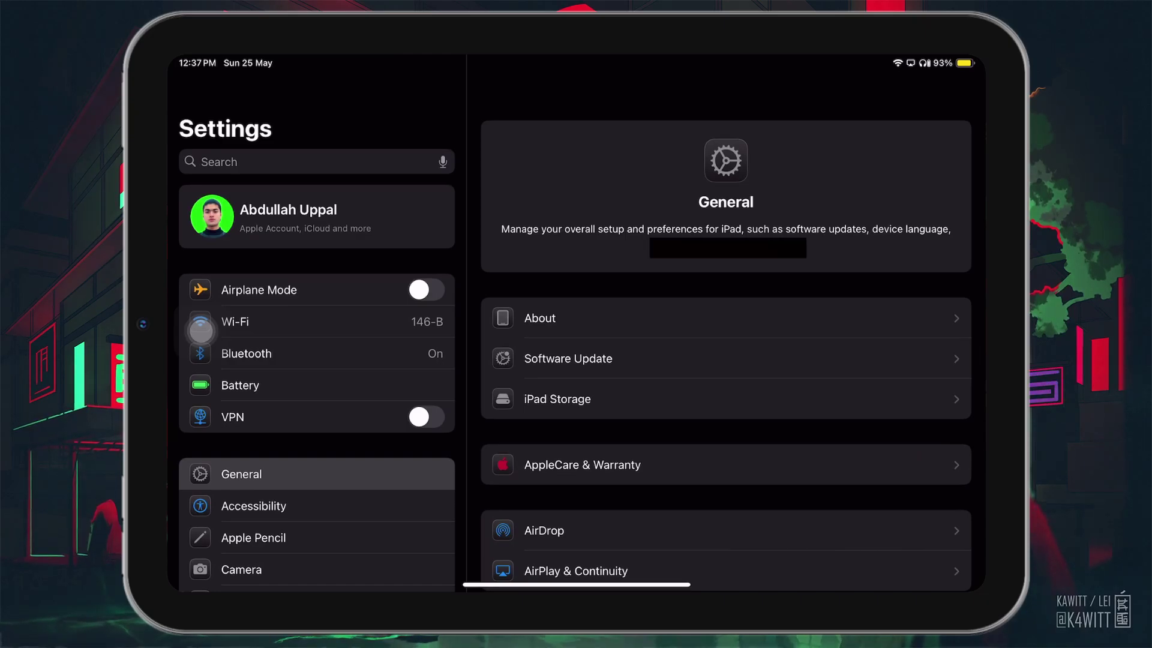
Open the Apple Account page and start signing out, prompting for the Find My iPad password
key("Up")
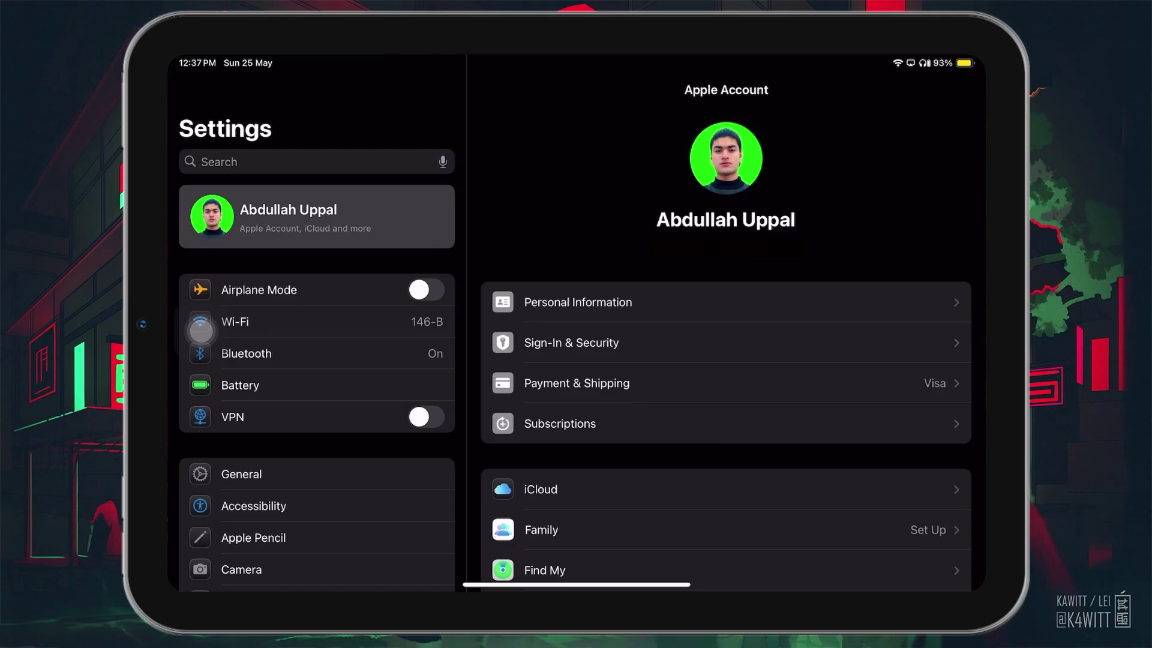
key("Page_Down")
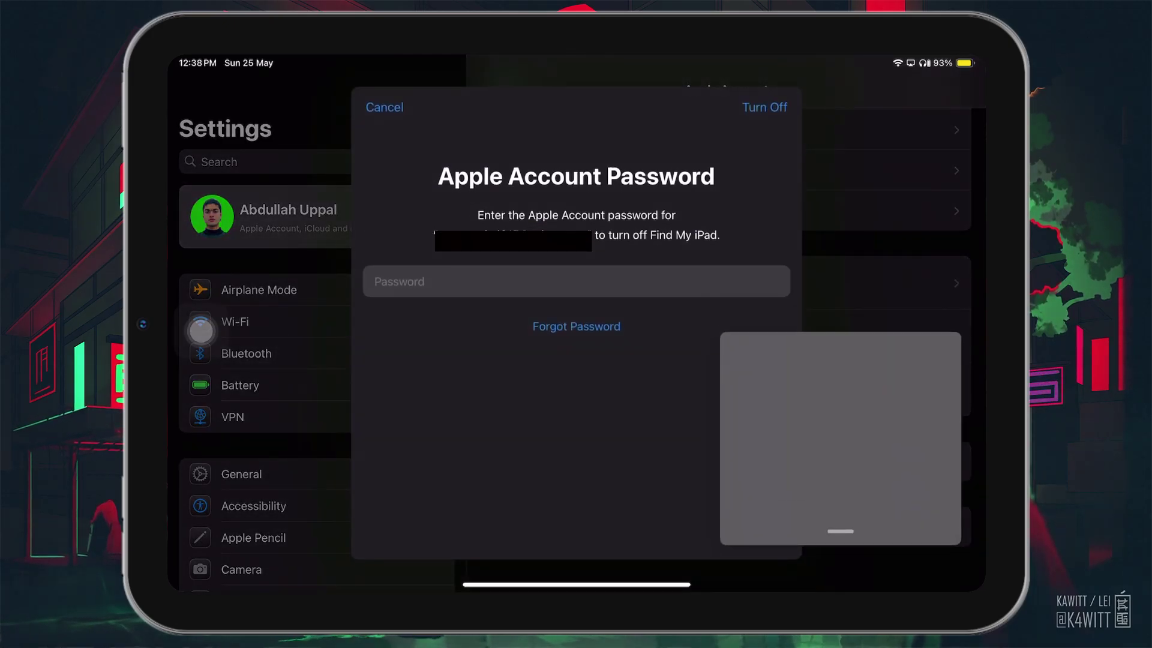
type("*")
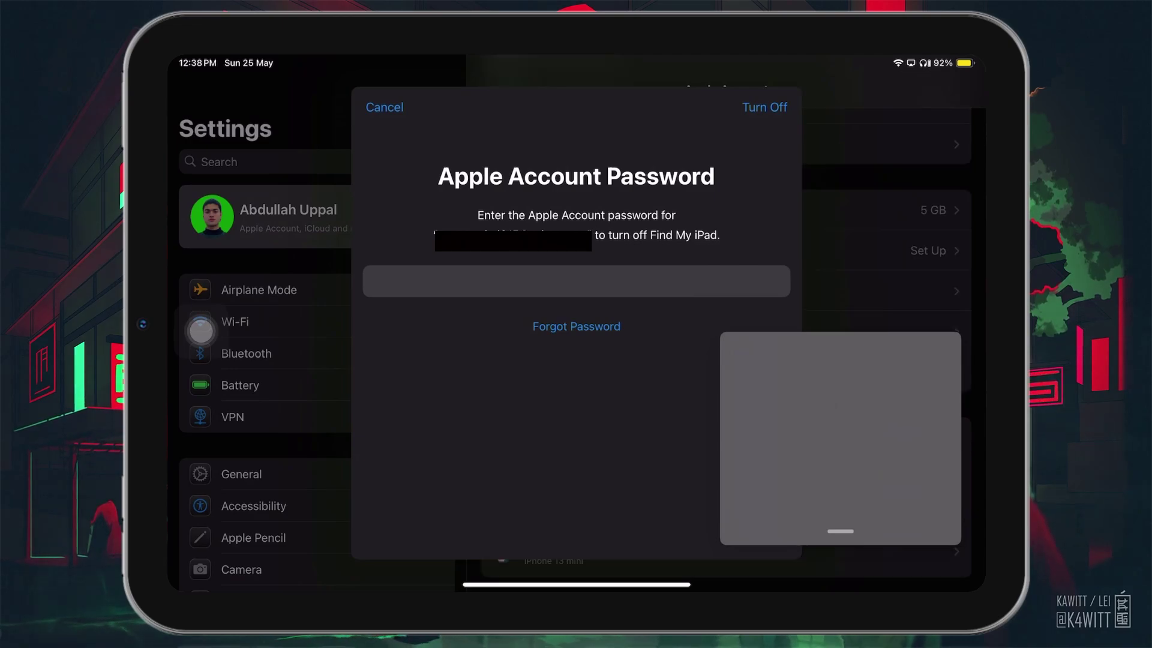
Submit the Apple Account password to turn off Find My iPad
key("Return")
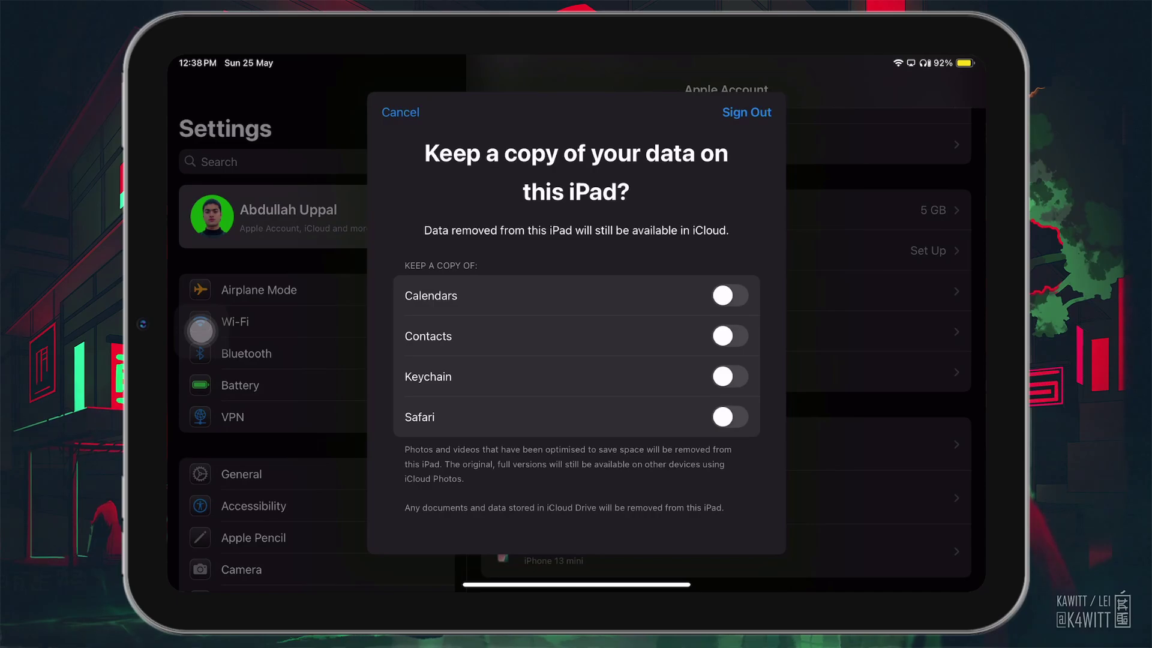
Sign out with no data copies kept and confirm in the Are you sure? alert
key("Return")
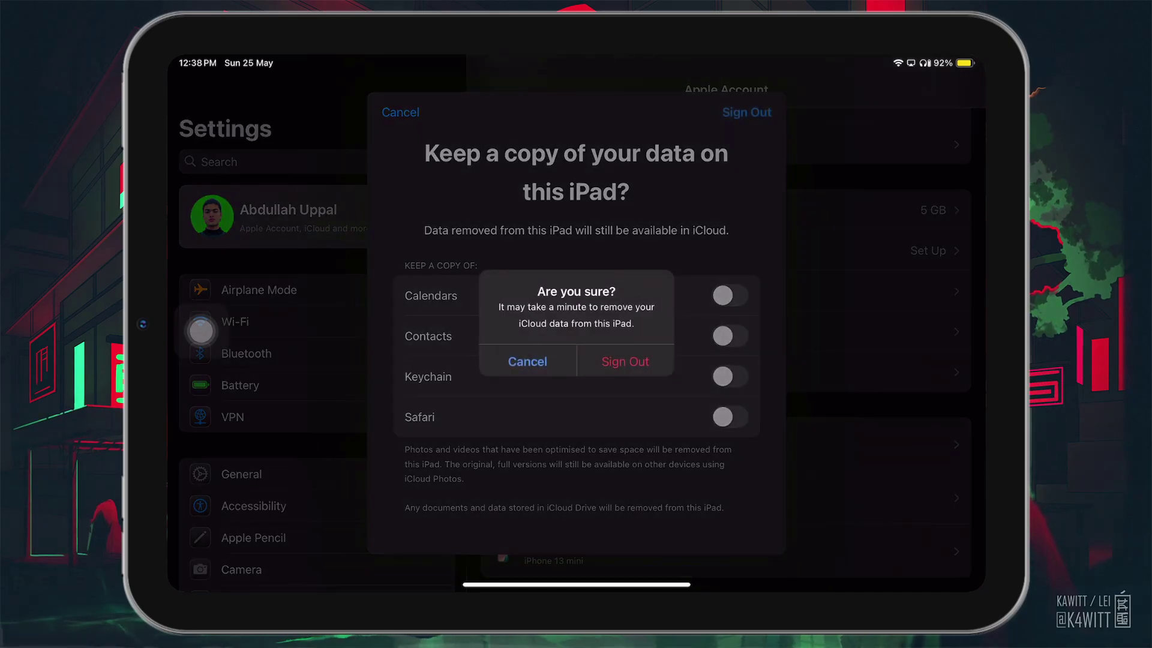
key("Return")
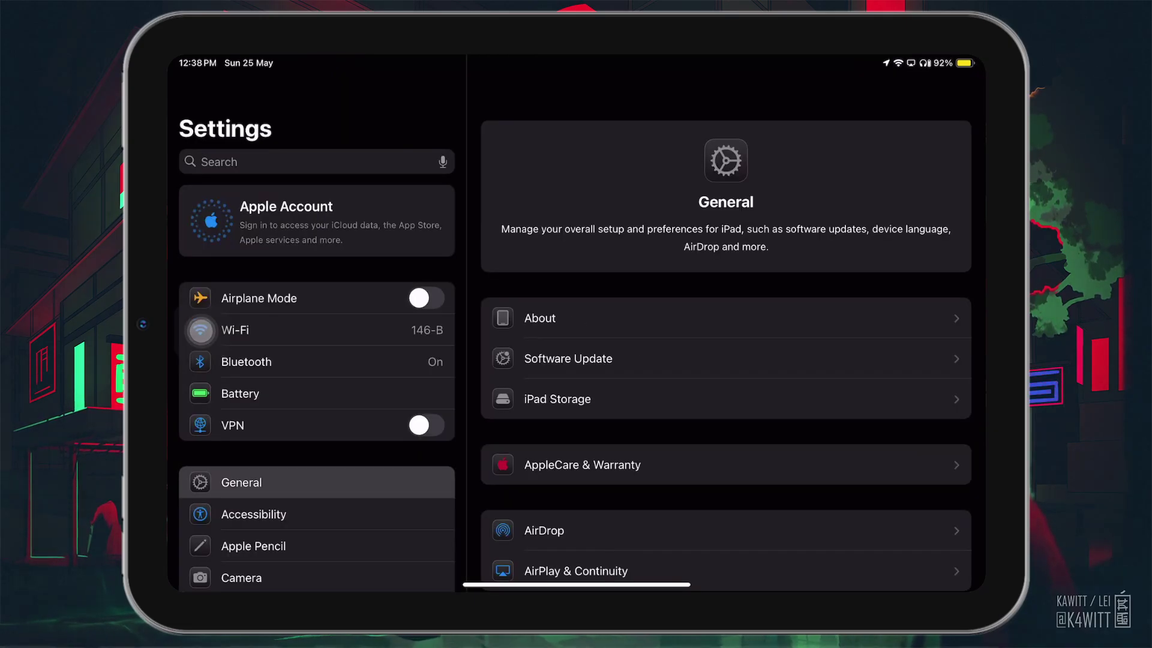
Open the Apple Account sign-in sheet from the top of the Settings sidebar
left_click(286, 217)
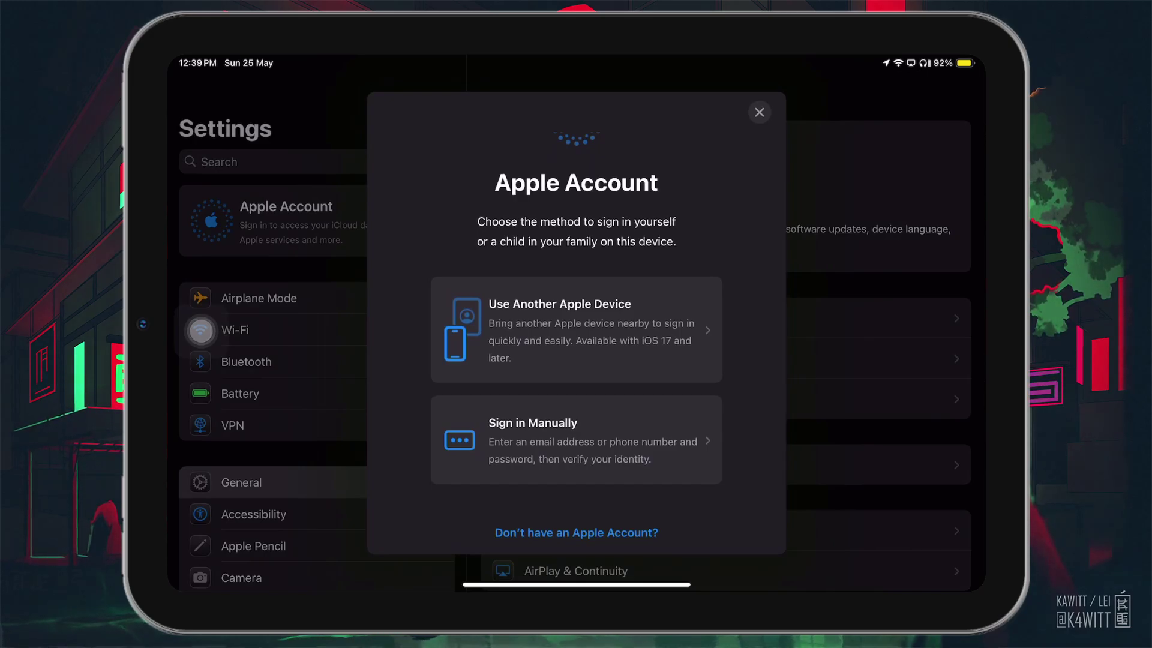
Choose Use Another Apple Device to show the Bring Device Nearby screen
left_click(576, 330)
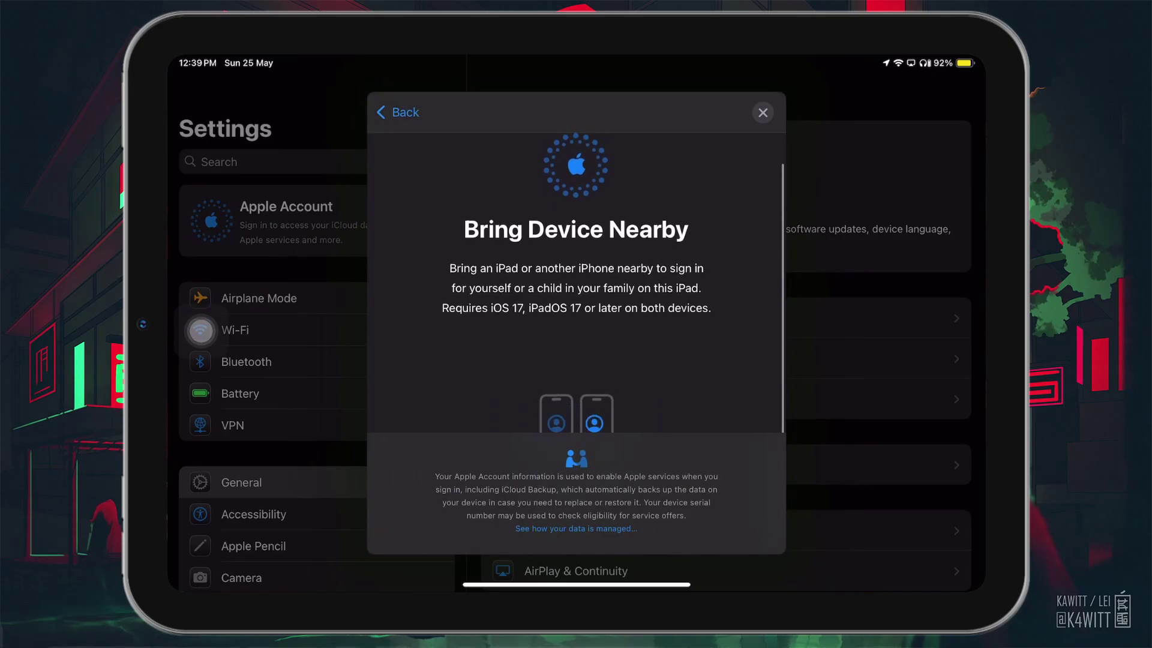